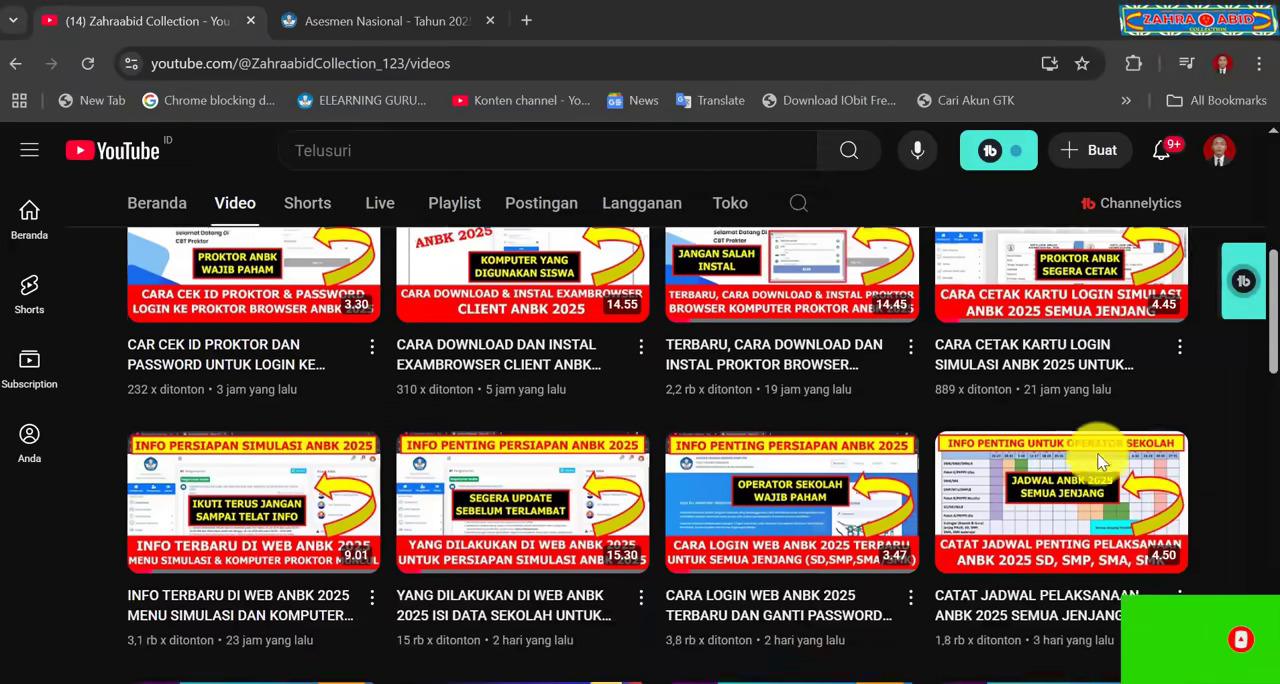
scroll(1097, 453, "up", 1)
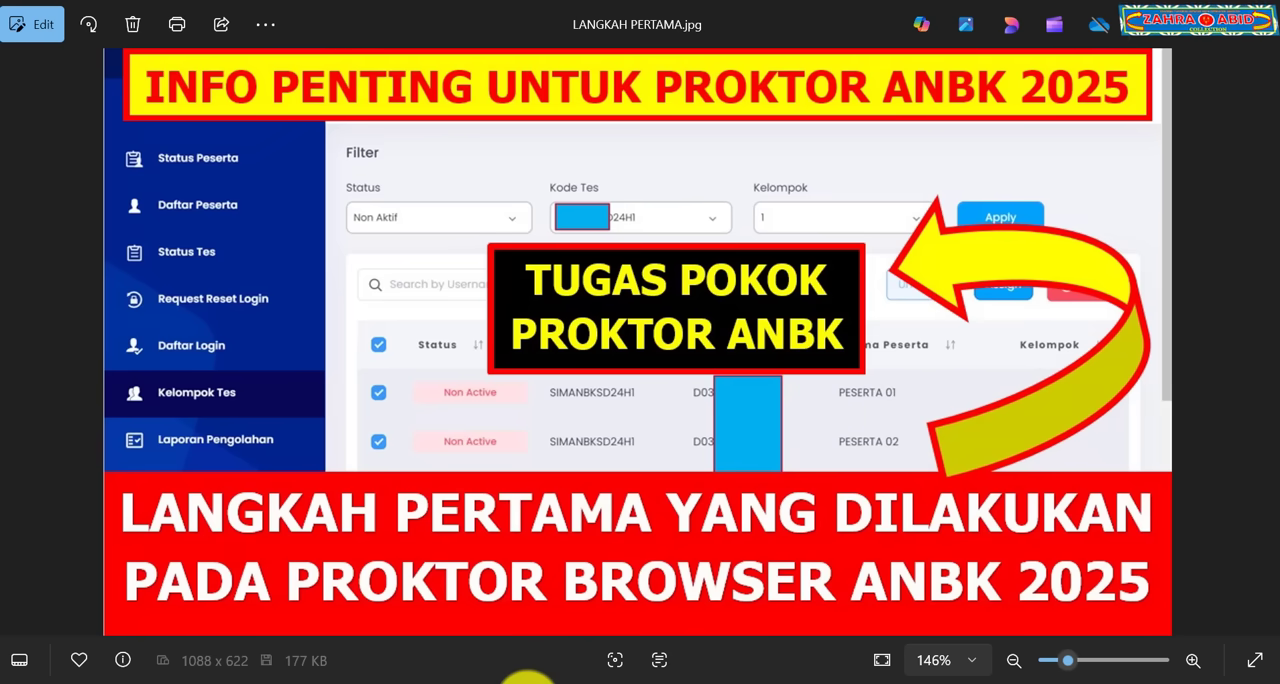
Step: Switch to the PowerPoint presentation on the ANBK proctor's first steps and run its slide show past the title slide
left_click(522, 680)
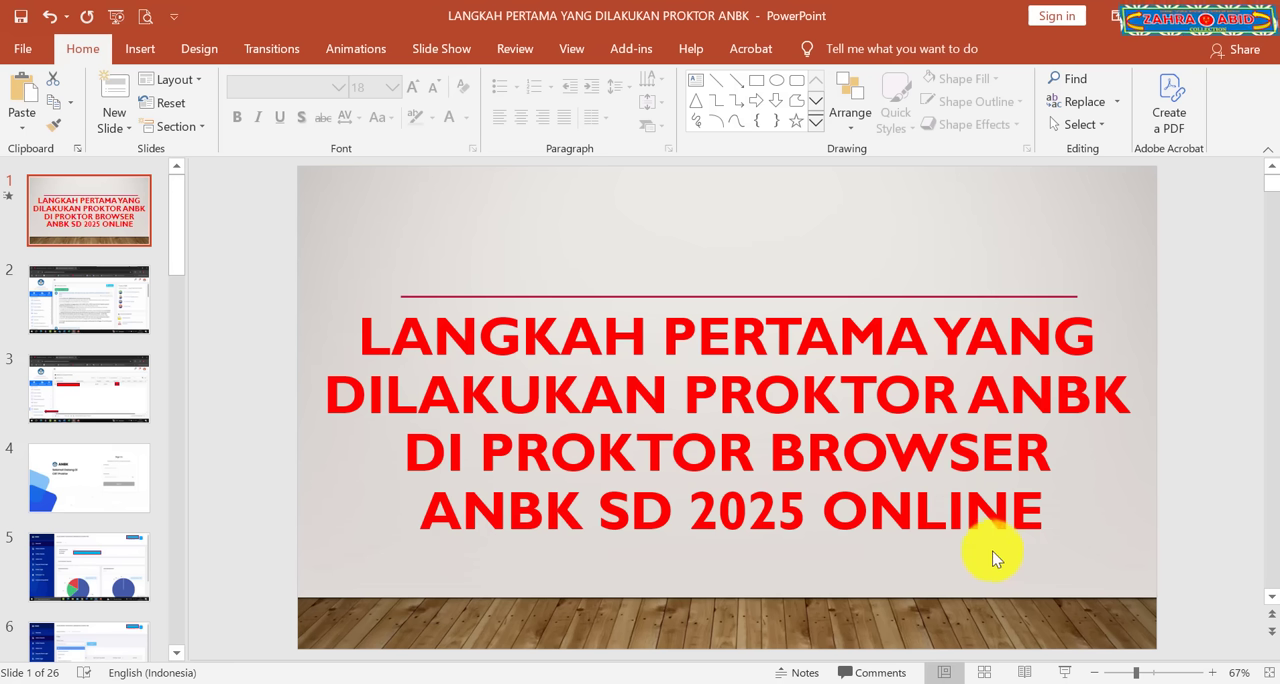
left_click(1064, 670)
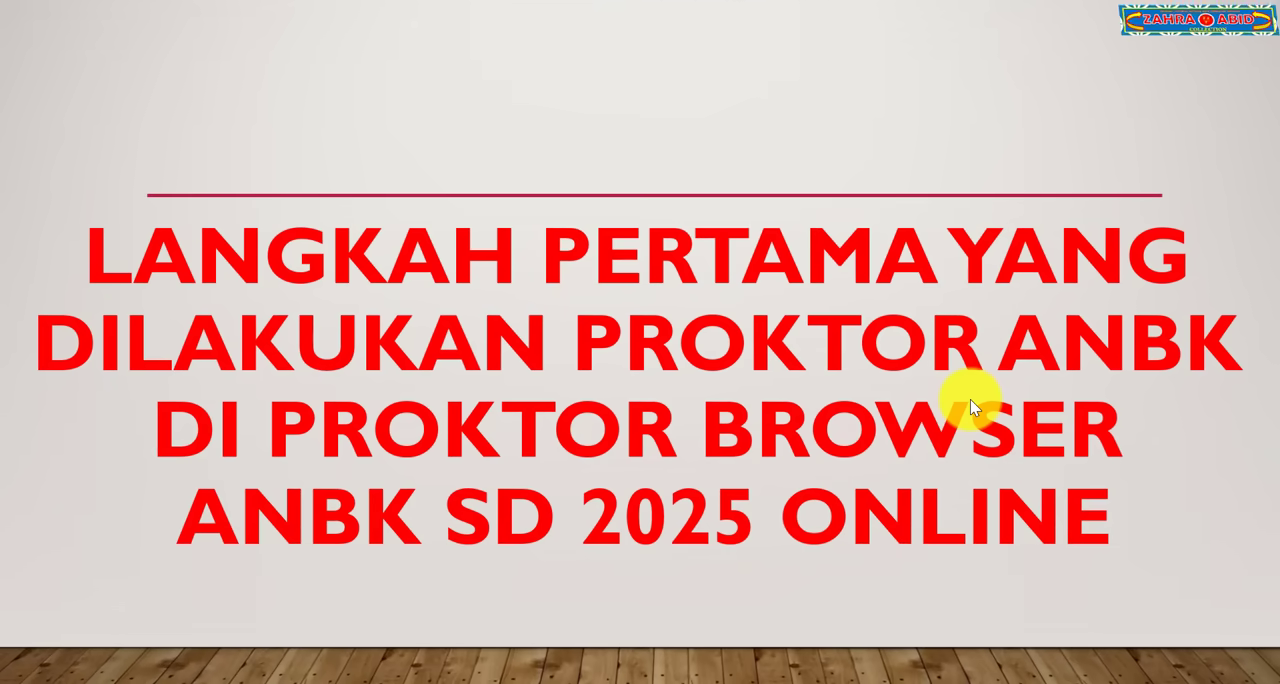
left_click(970, 399)
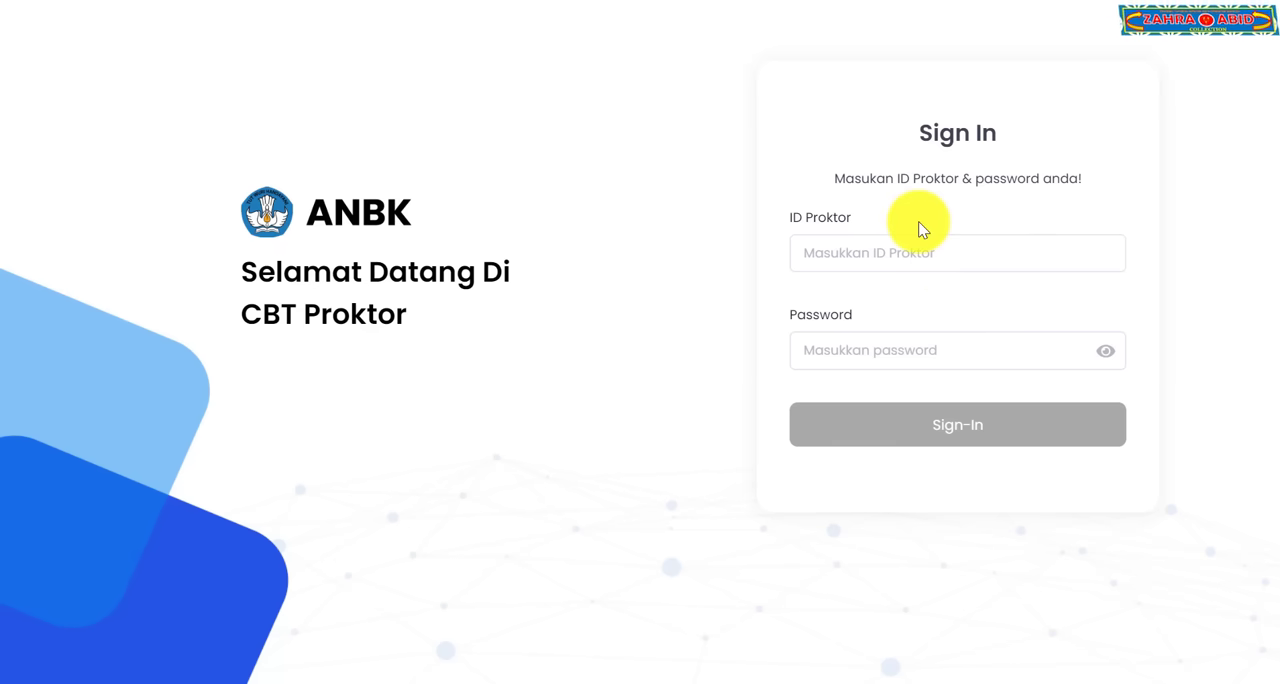
Step: Sign in to the CBT Proktor site and open the Status Tes list
left_click(931, 421)
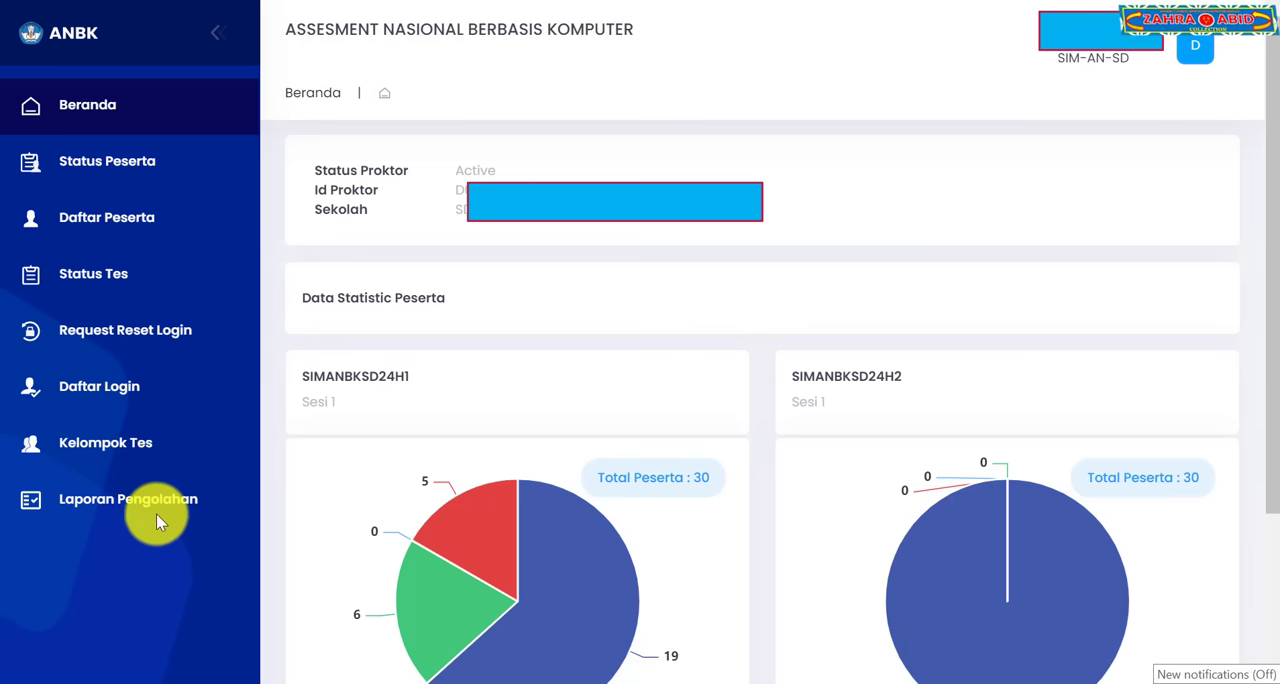
left_click(111, 277)
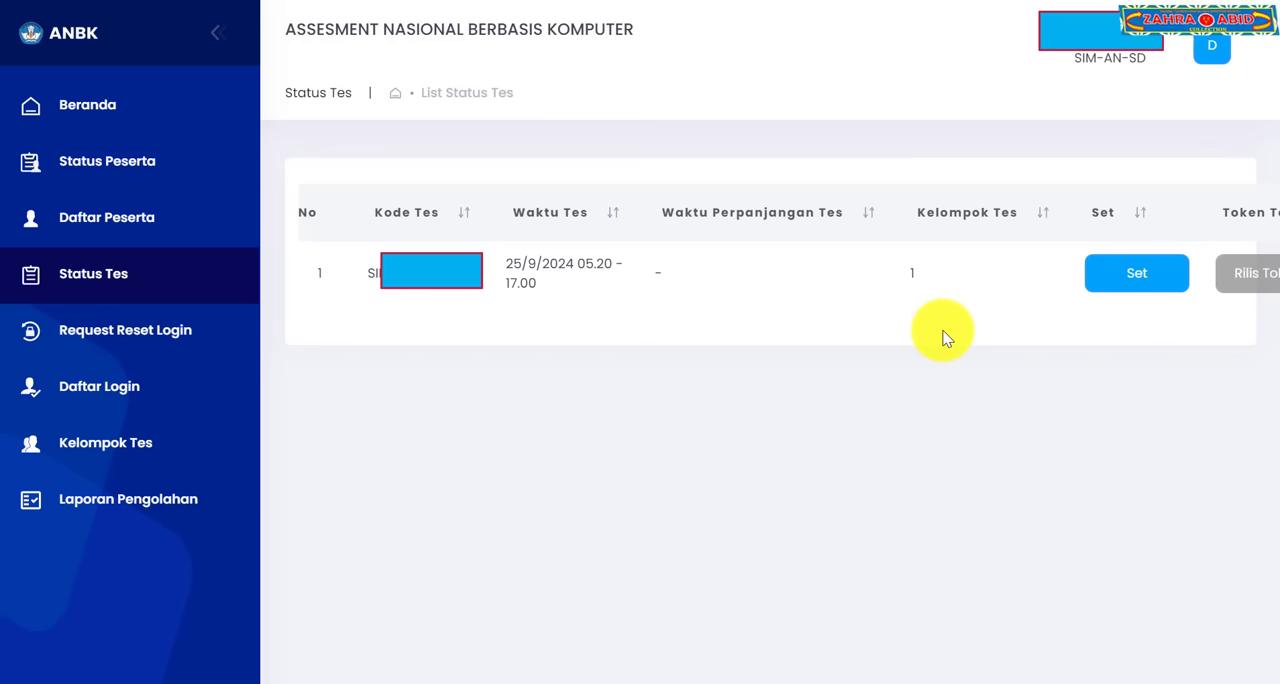
Step: Set test group 1 as the active group, confirming the prompts, and release its test token
left_click(1133, 287)
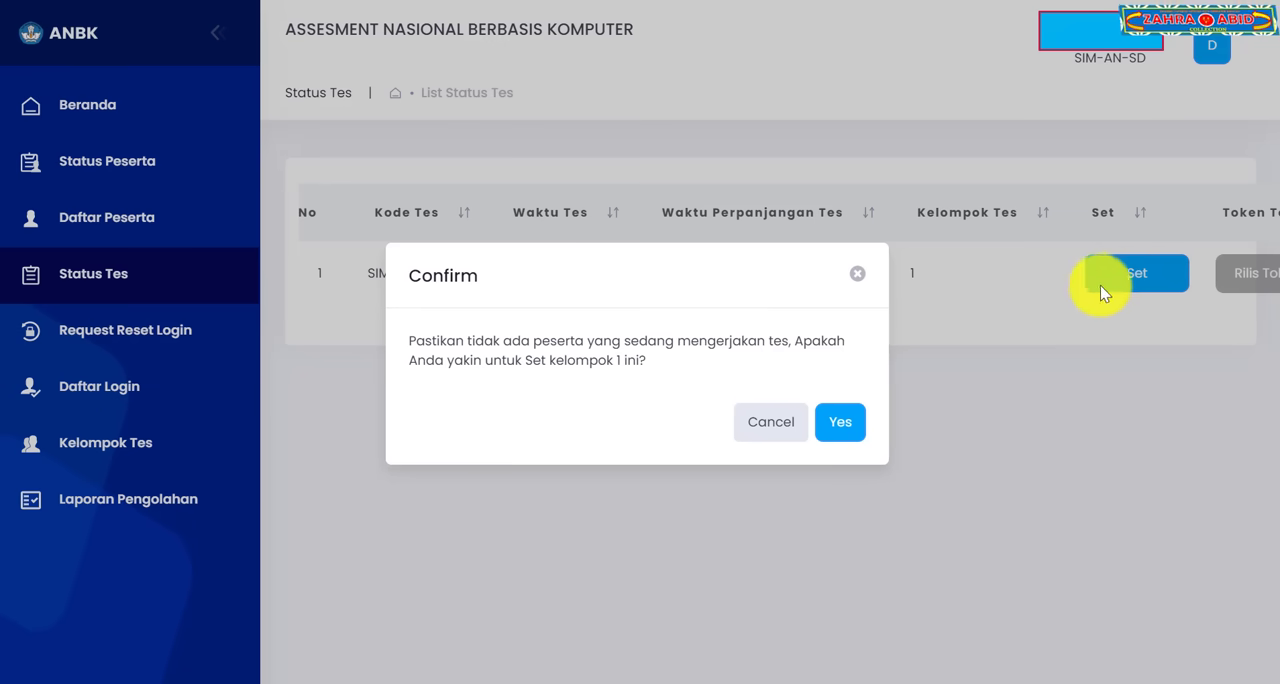
left_click(834, 427)
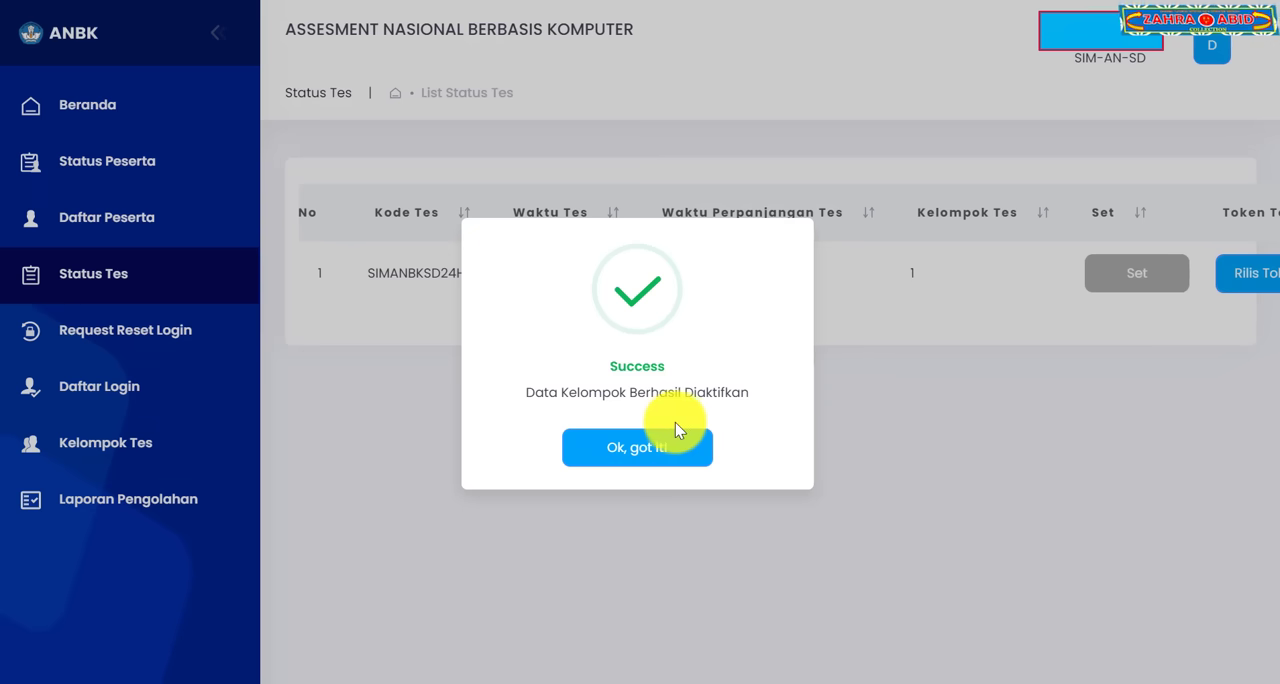
left_click(656, 446)
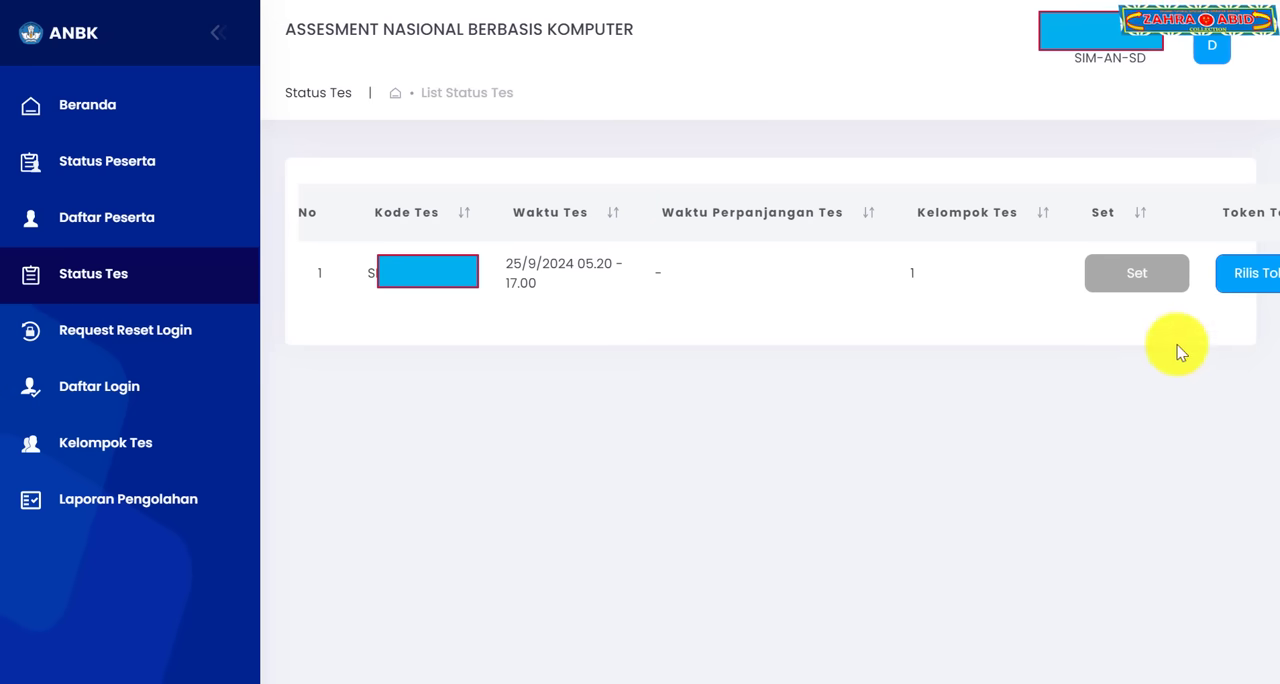
left_click(1231, 280)
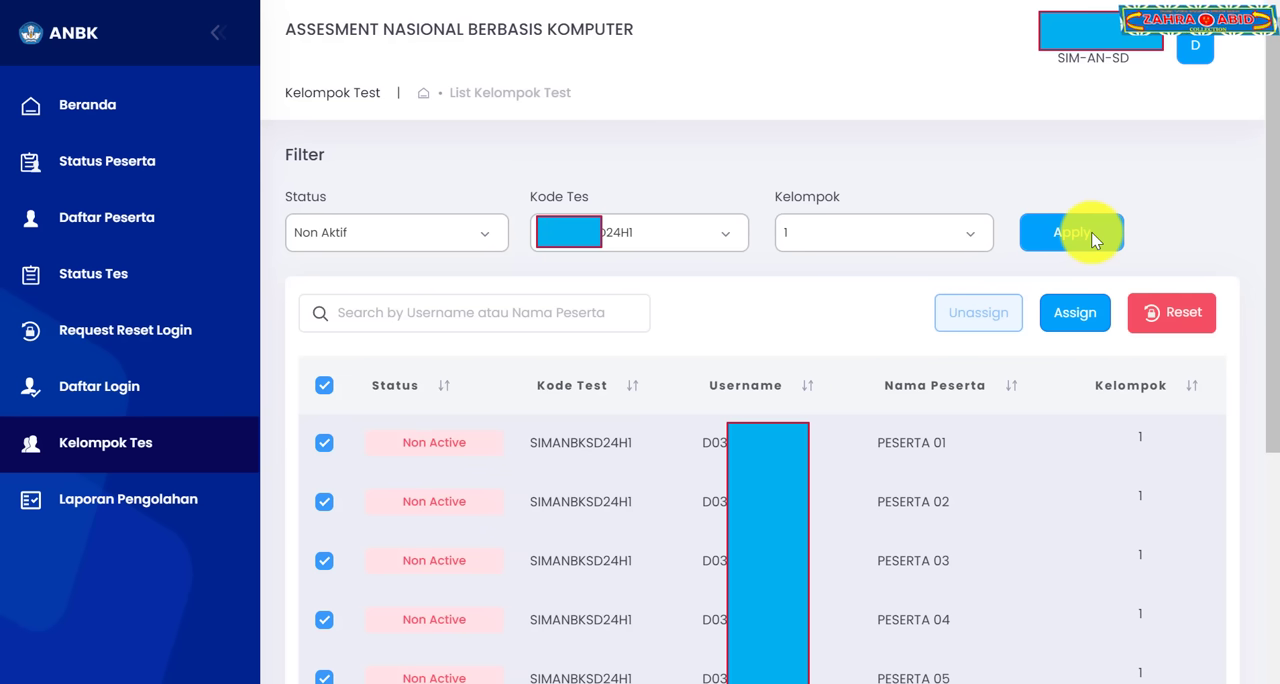
Step: Assign all listed Non Aktif participants of group 1 to the test and apply the group filter again
left_click(324, 387)
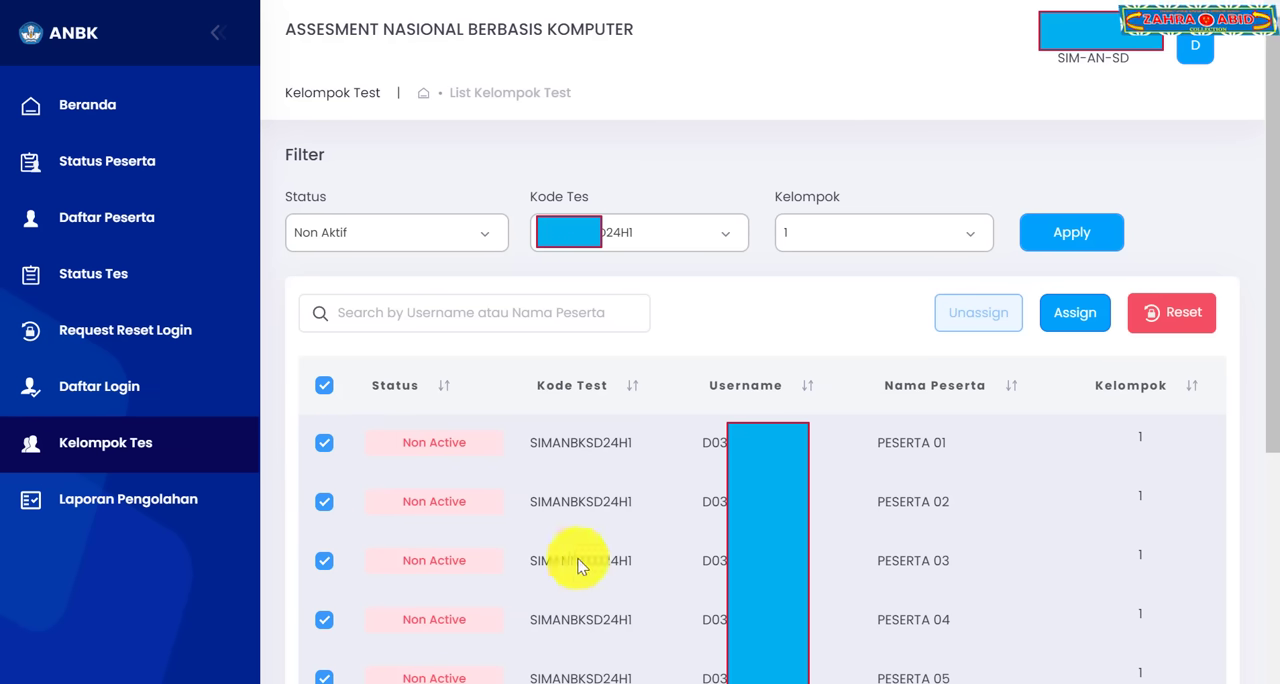
left_click(324, 386)
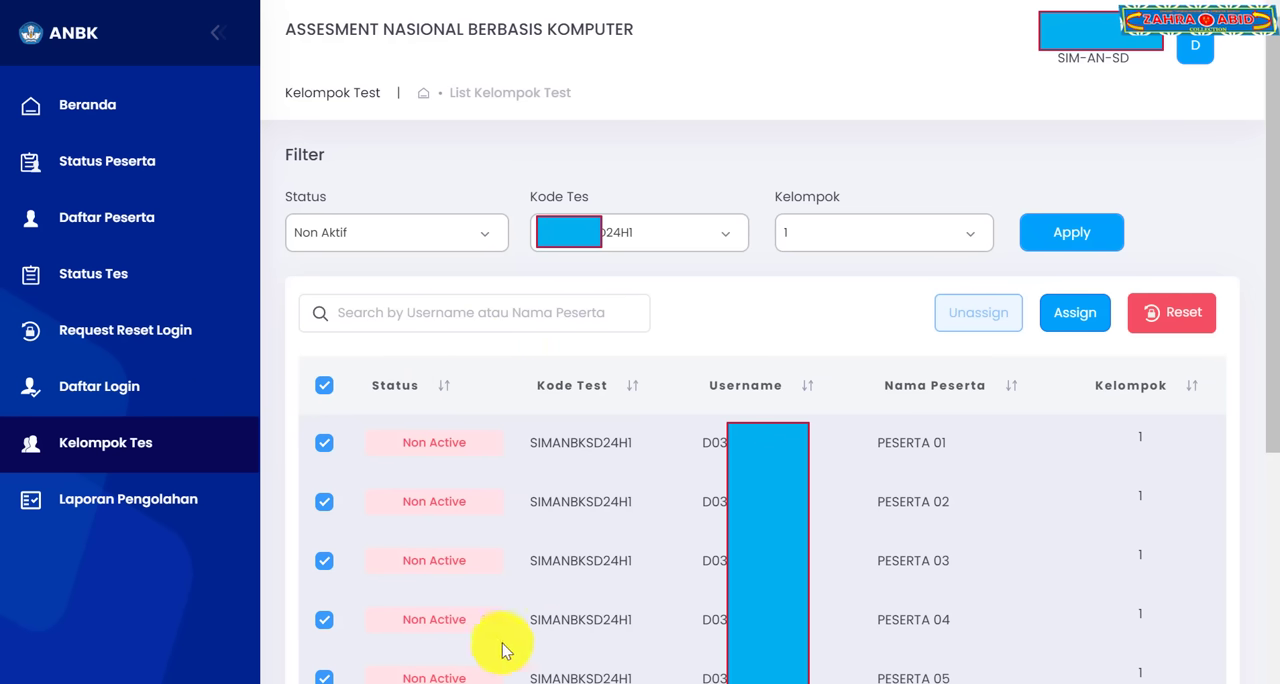
left_click(1072, 313)
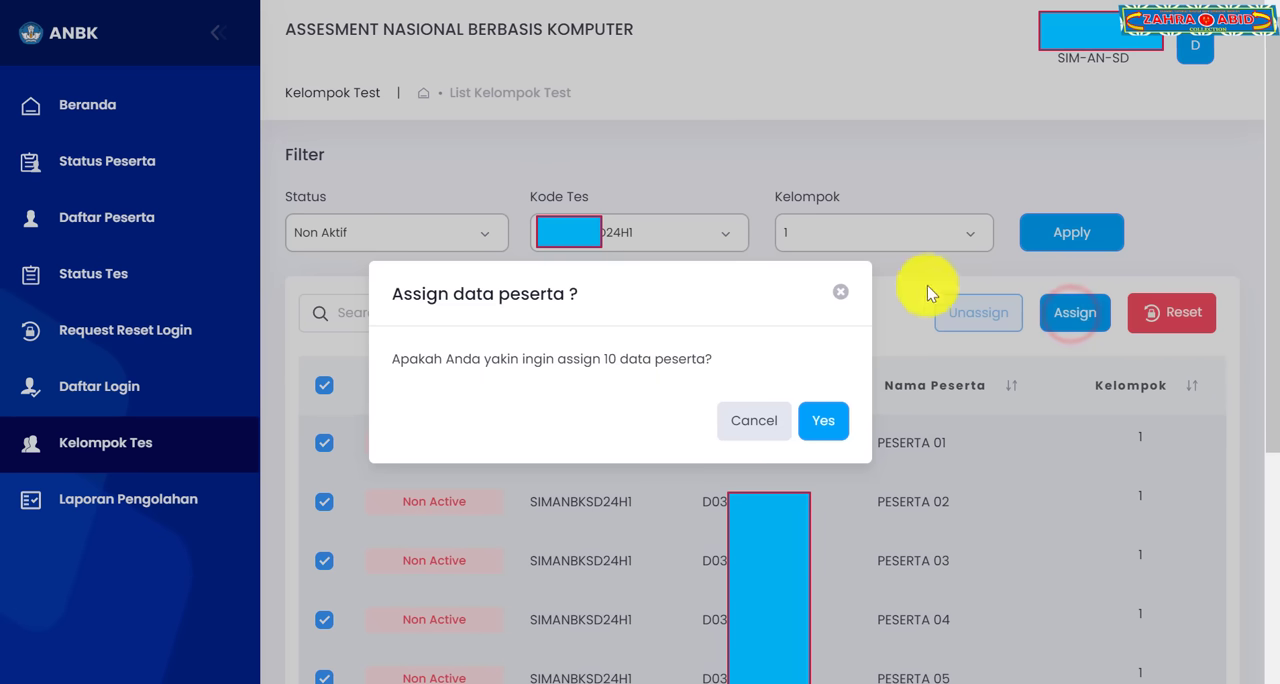
left_click(815, 421)
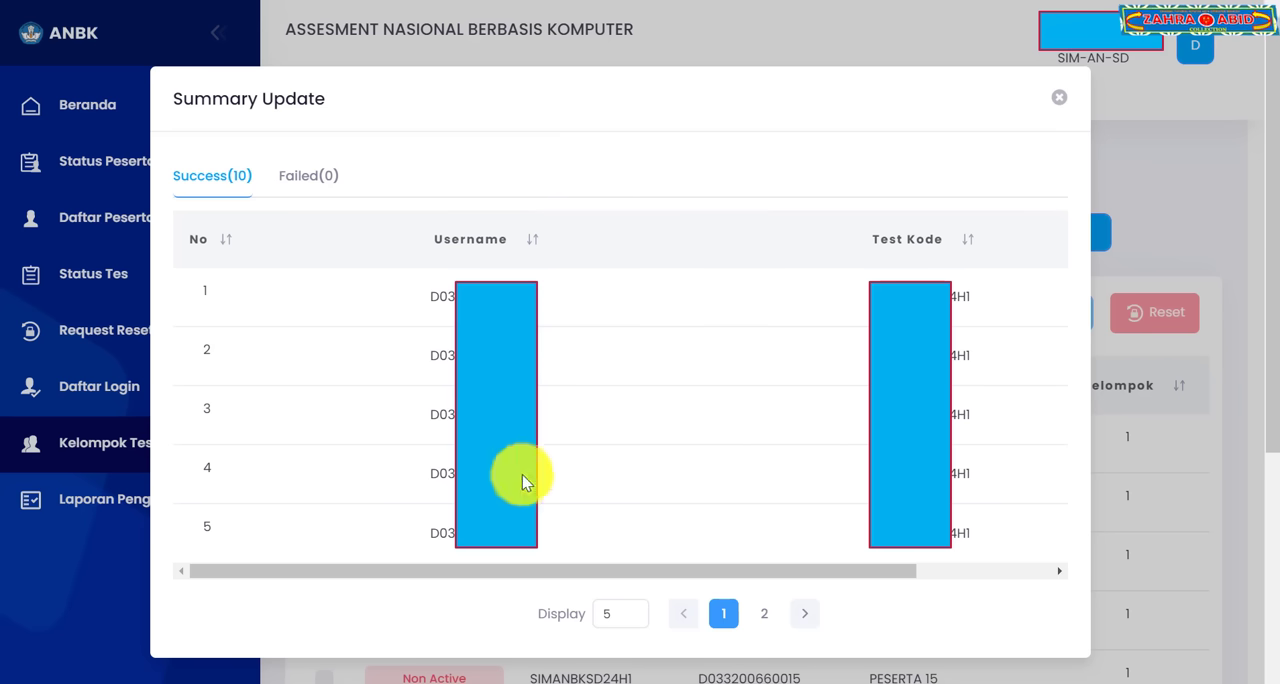
left_click(868, 437)
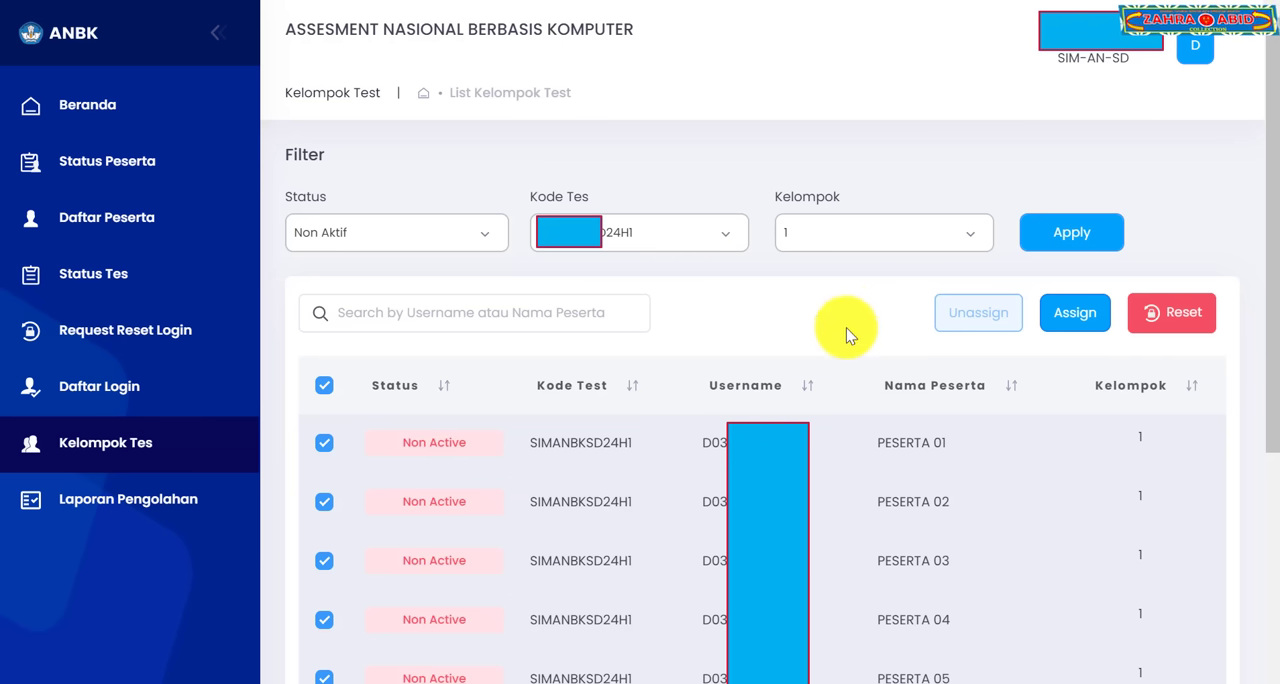
left_click(1092, 232)
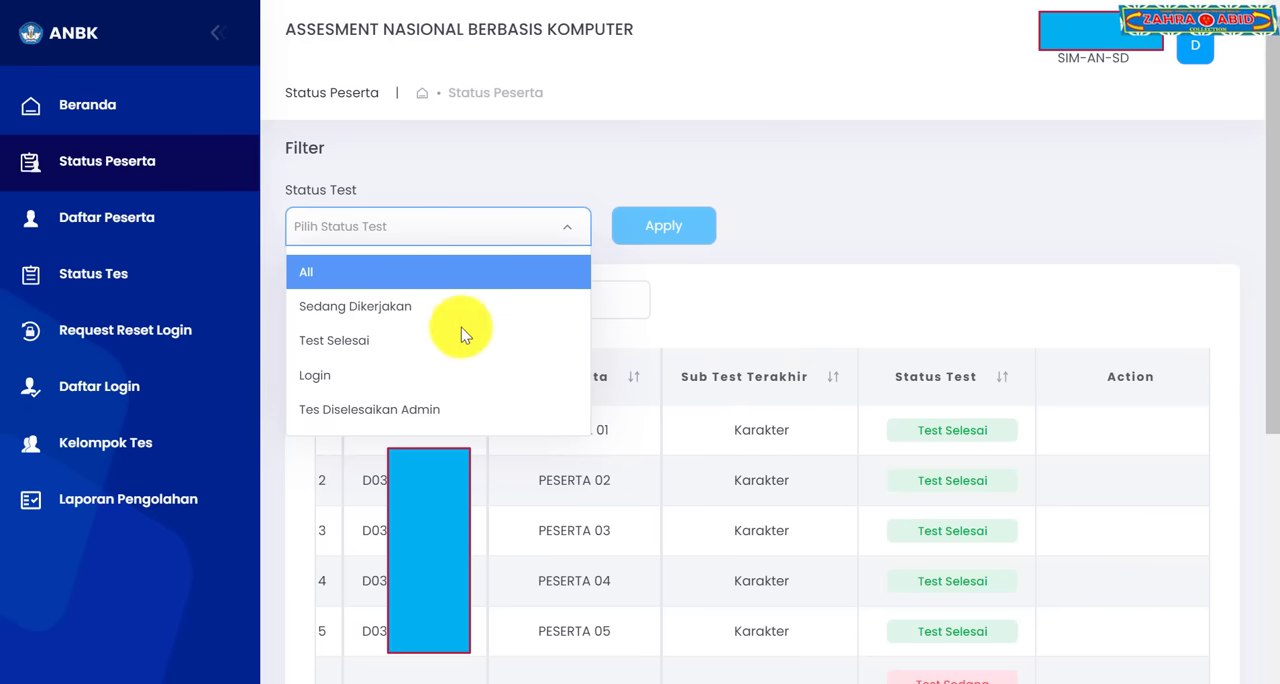
Step: Filter the participant status list by the test status Test Selesai
left_click(503, 315)
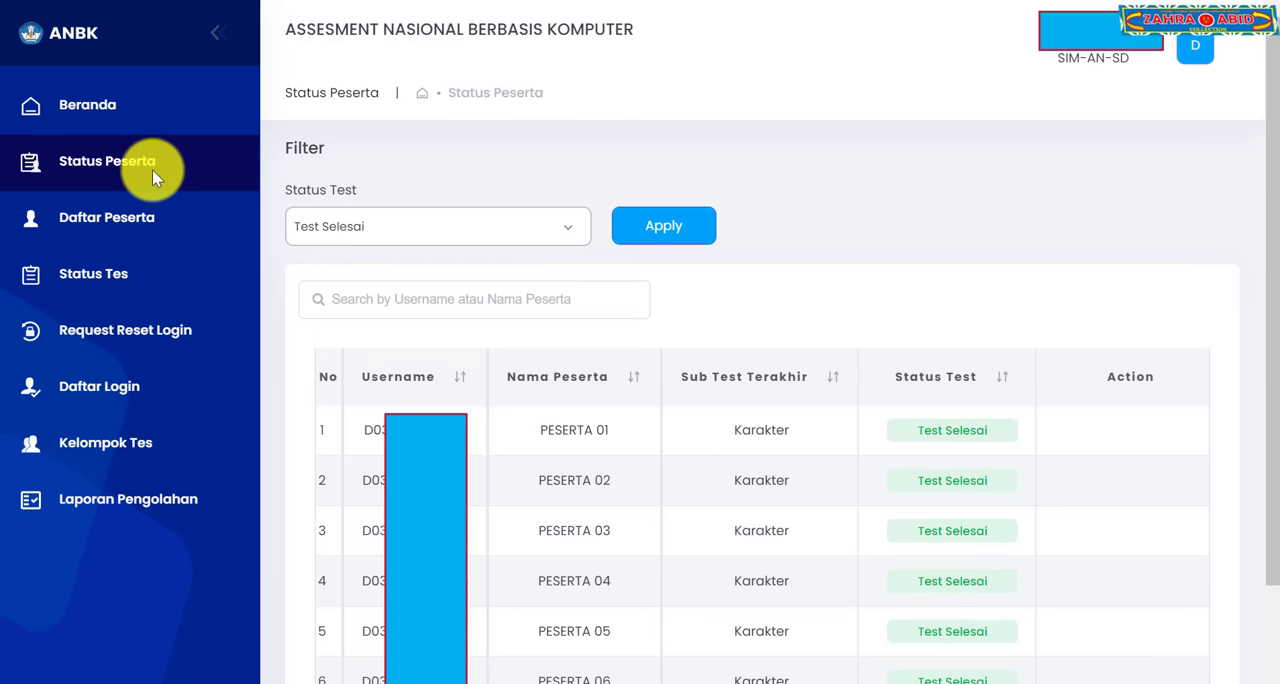
left_click(480, 370)
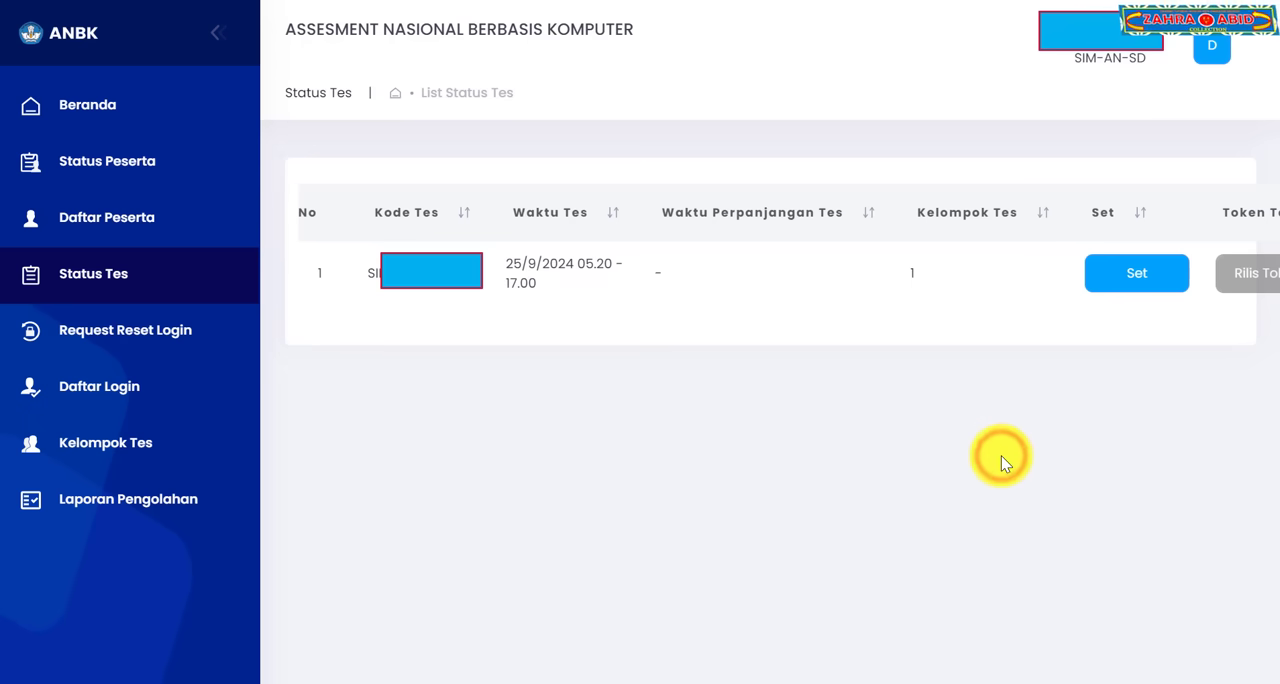
Step: Set test group 1 from the Status Tes list and confirm its activation
left_click(1163, 285)
left_click(850, 442)
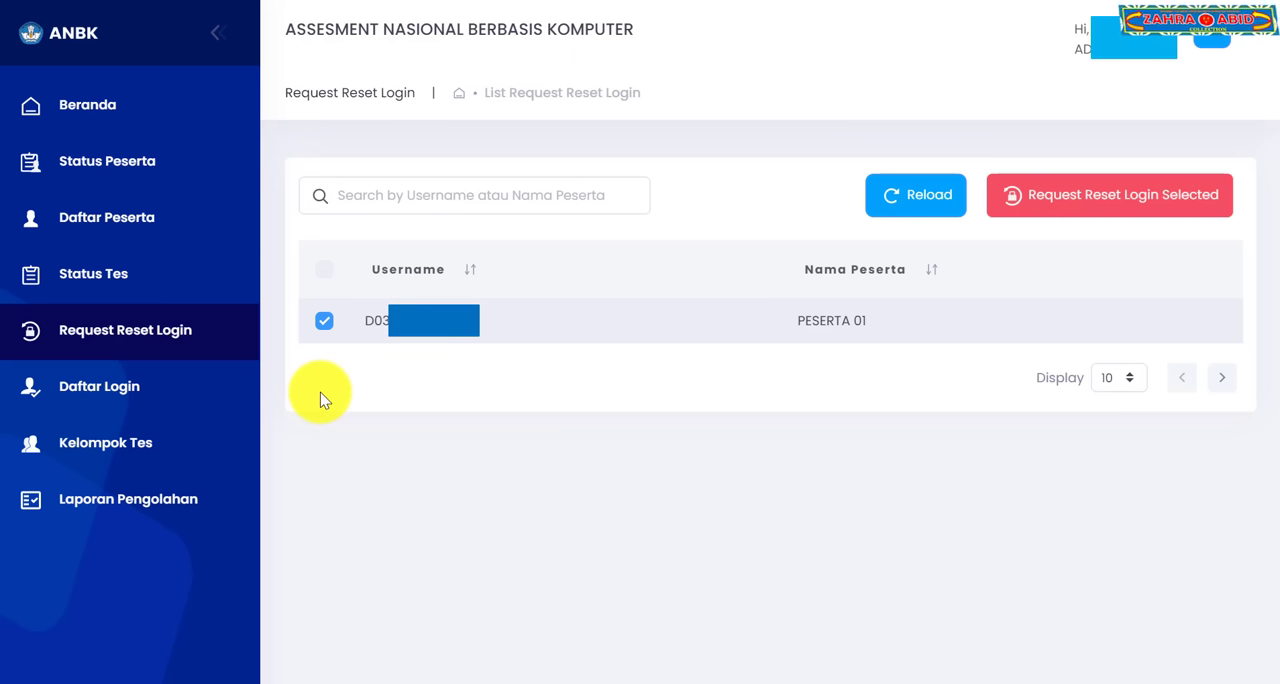
Step: Select the participants listed under Request Reset Login, reset their logins and confirm the reset
left_click(324, 322)
left_click(324, 321)
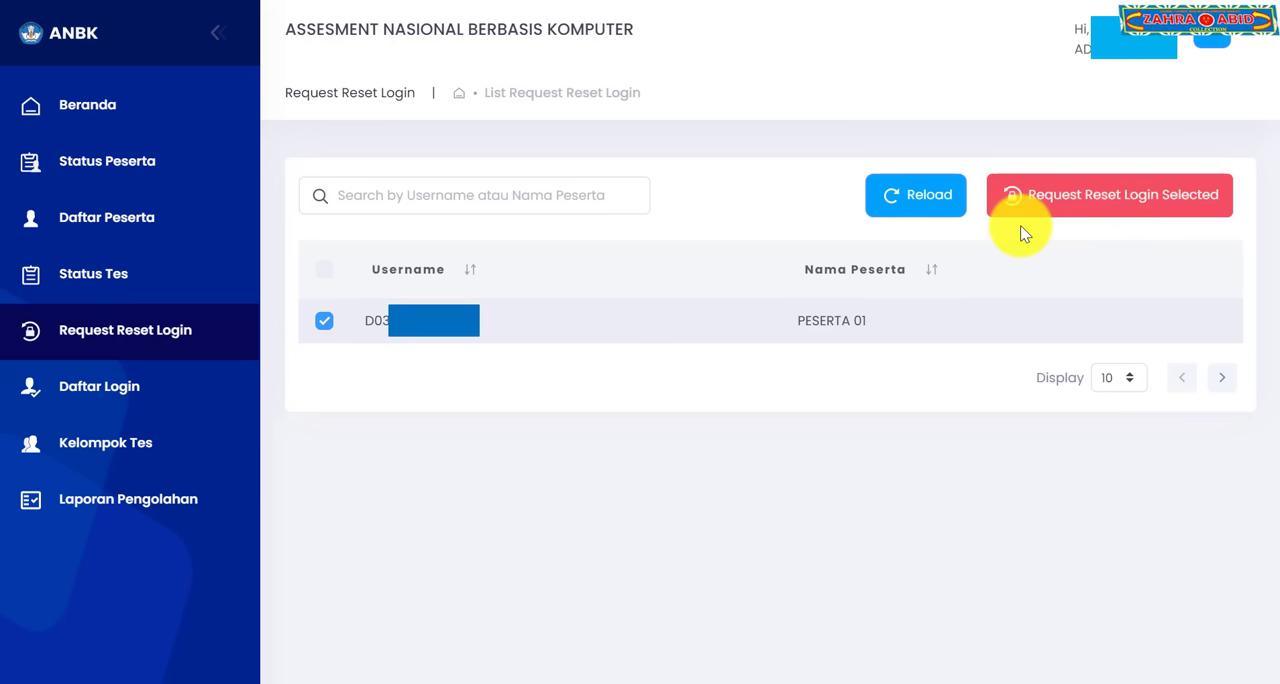
left_click(755, 414)
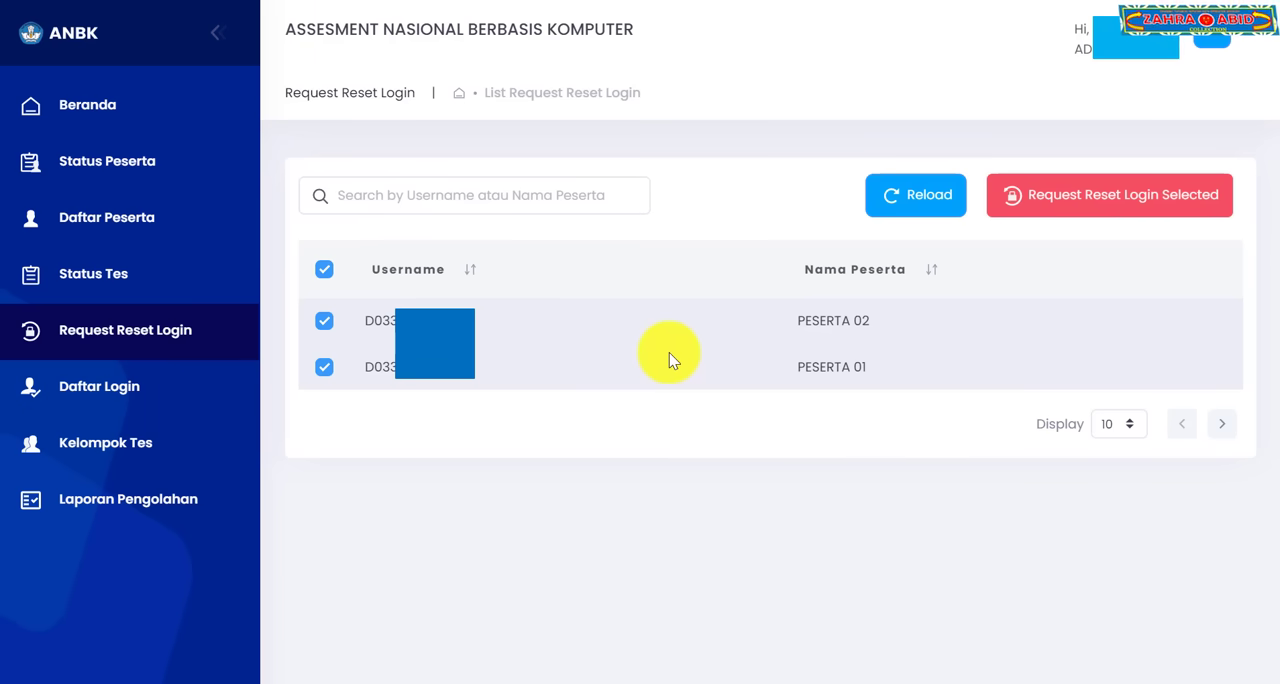
left_click(330, 320)
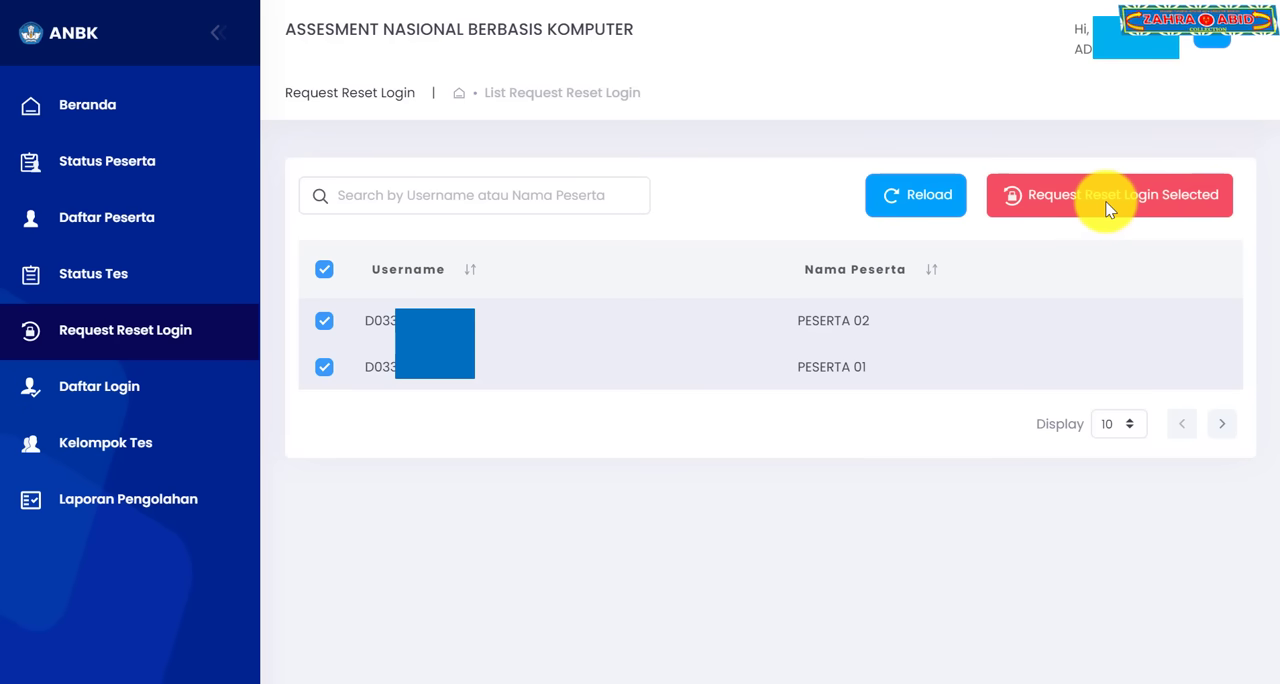
left_click(995, 298)
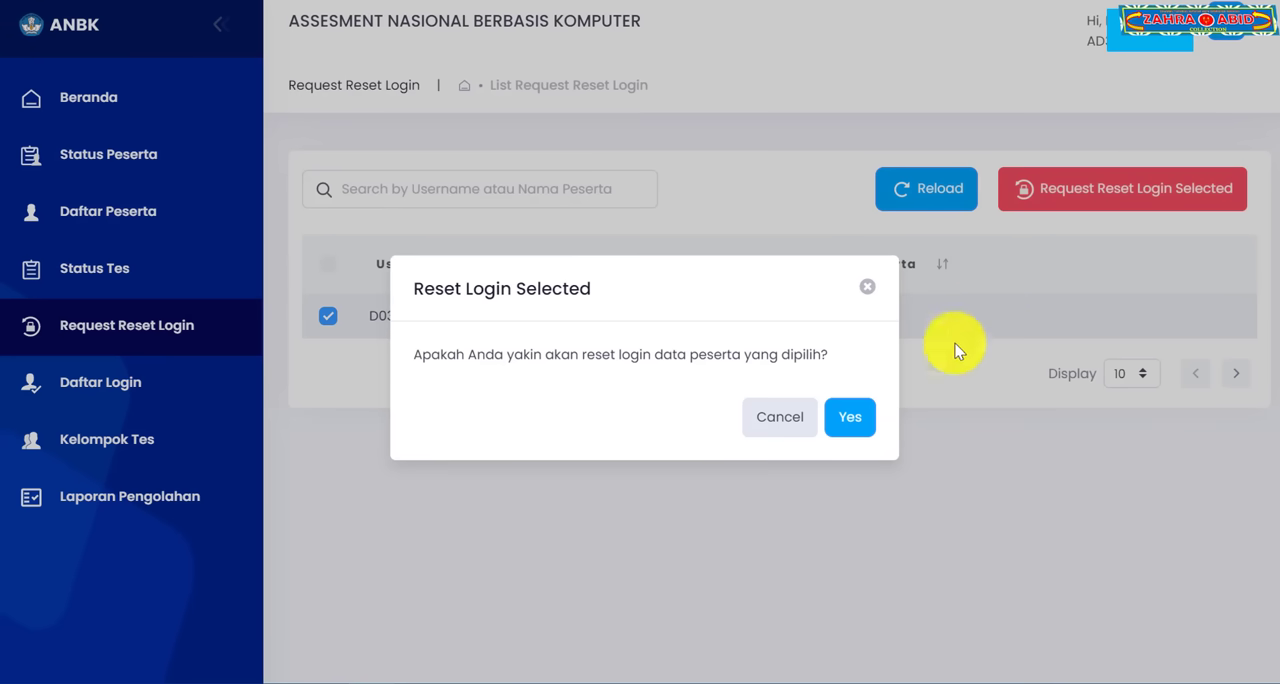
left_click(855, 417)
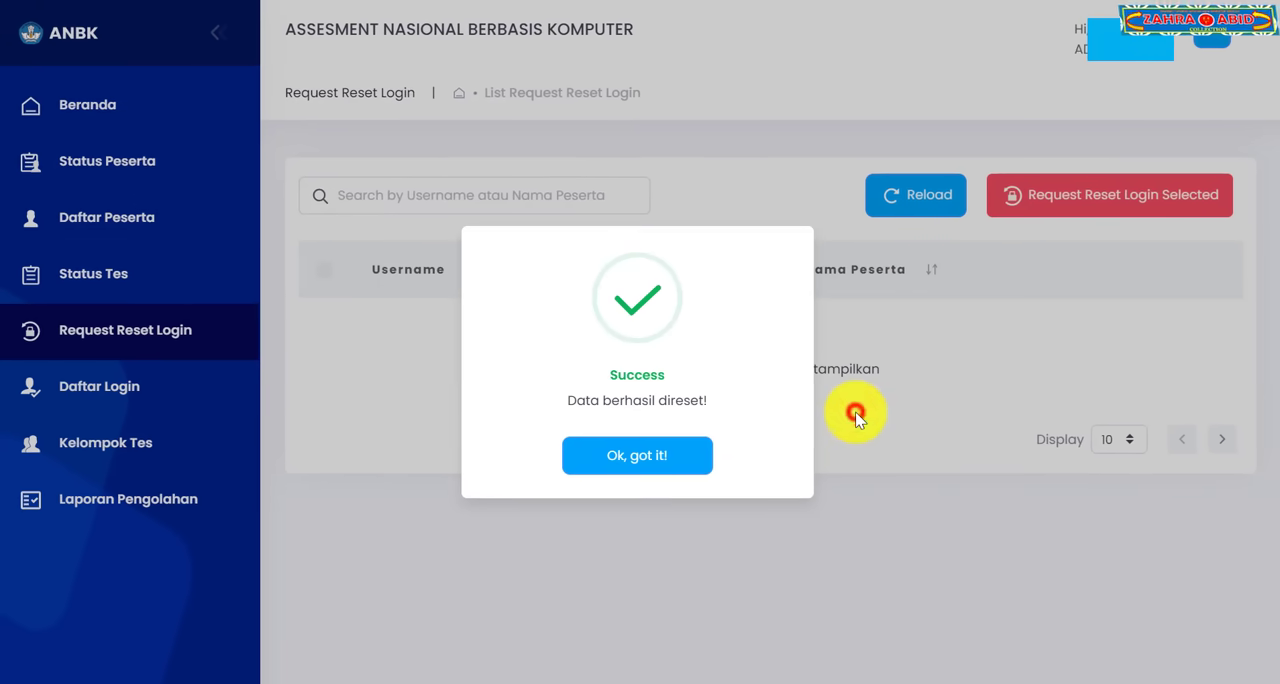
left_click(672, 450)
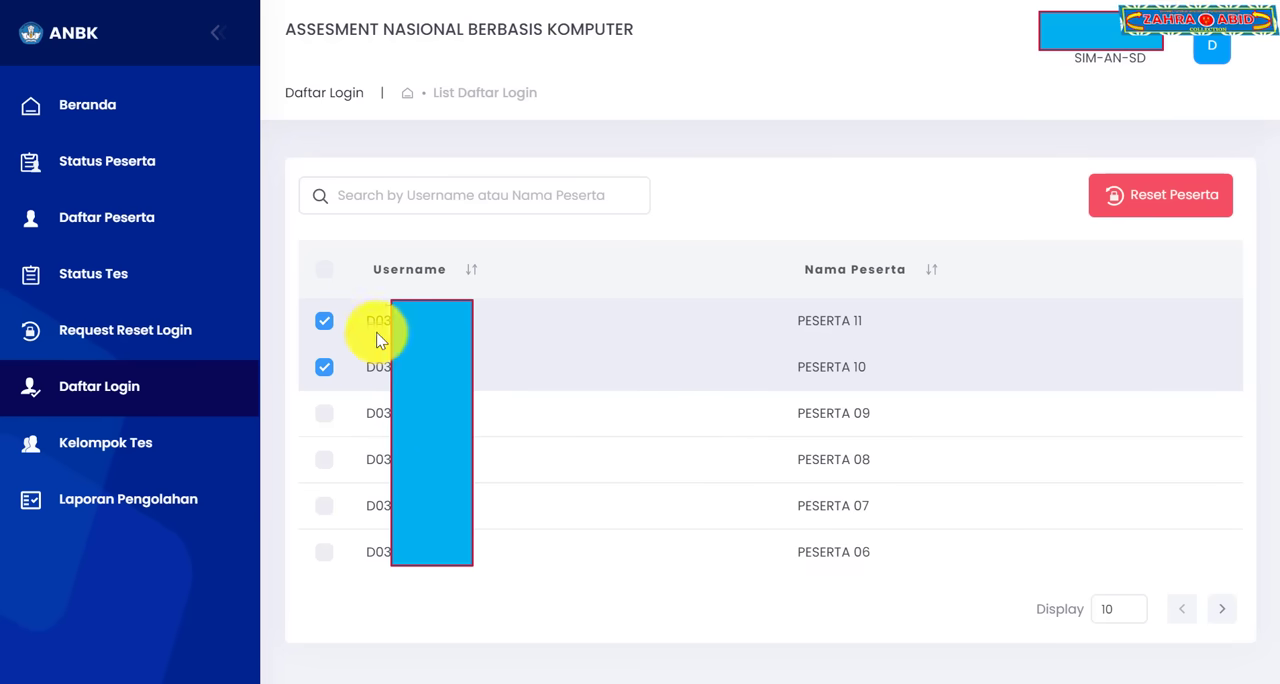
Step: Mark participant PESERTA 11 in the Daftar Login list for a login reset
left_click(334, 322)
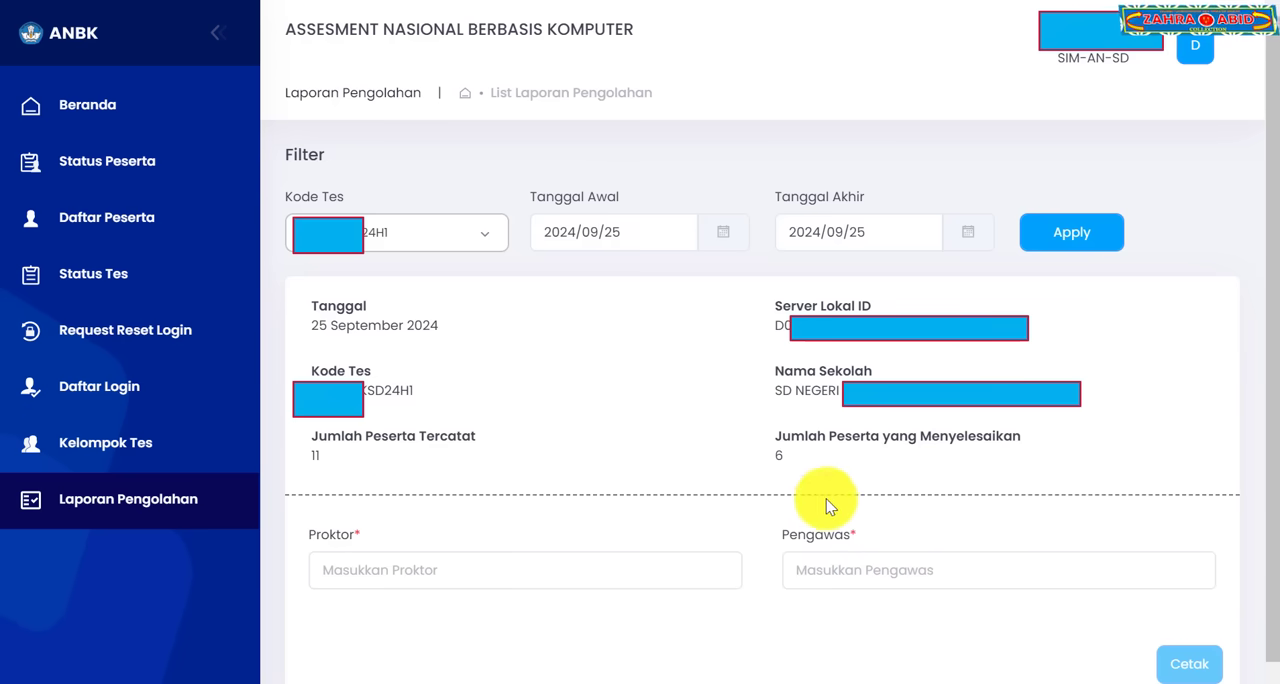
Step: Save the printed Laporan Pengolahan report as download-report-pengolahan in the Downloads folder and open the PDF
left_click(1190, 668)
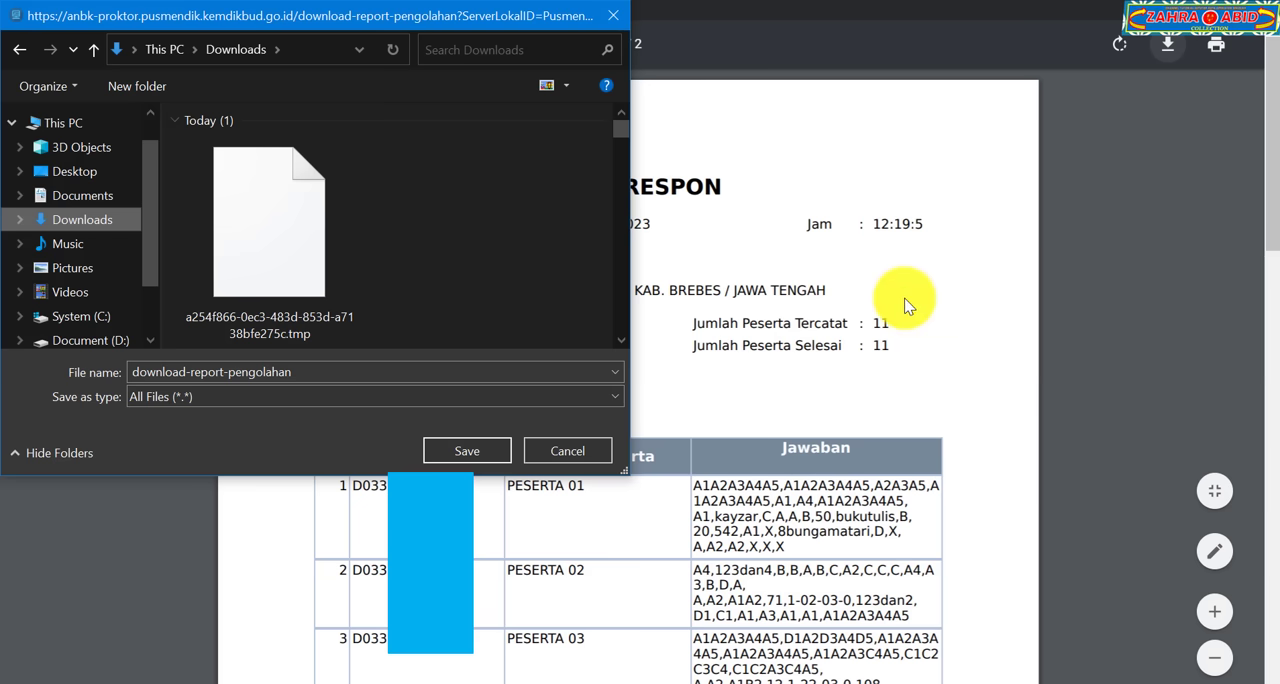
left_click(497, 451)
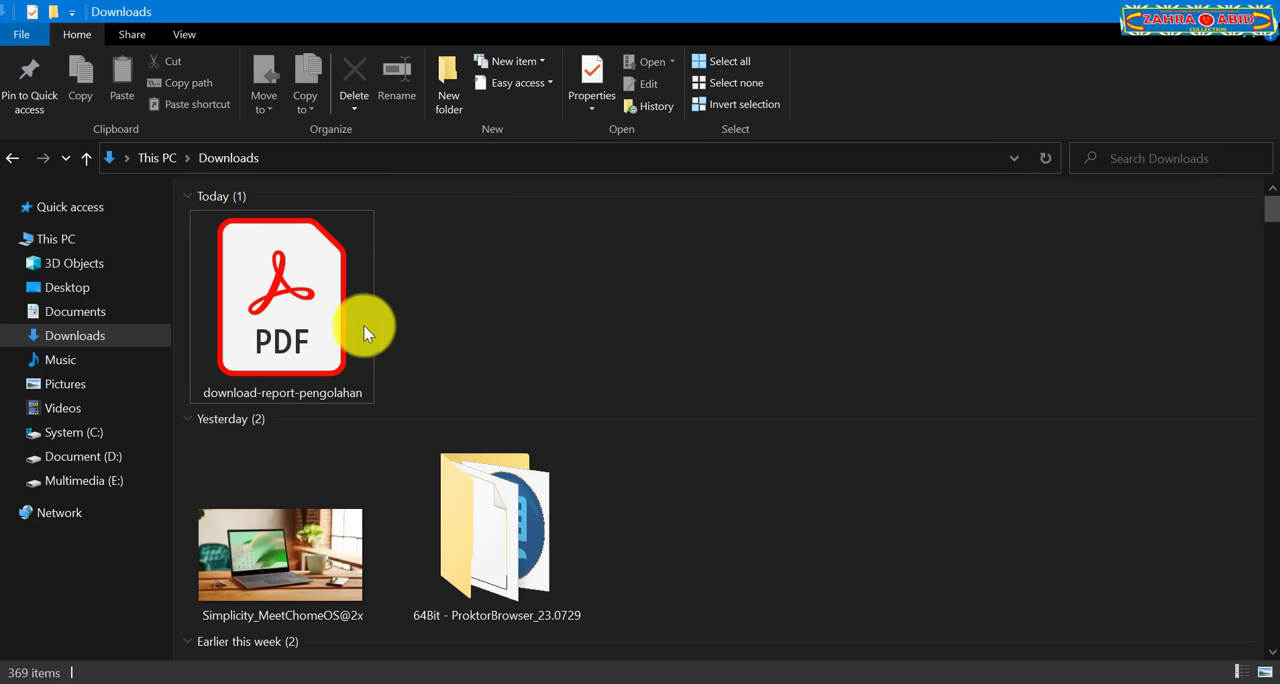
double_click(356, 330)
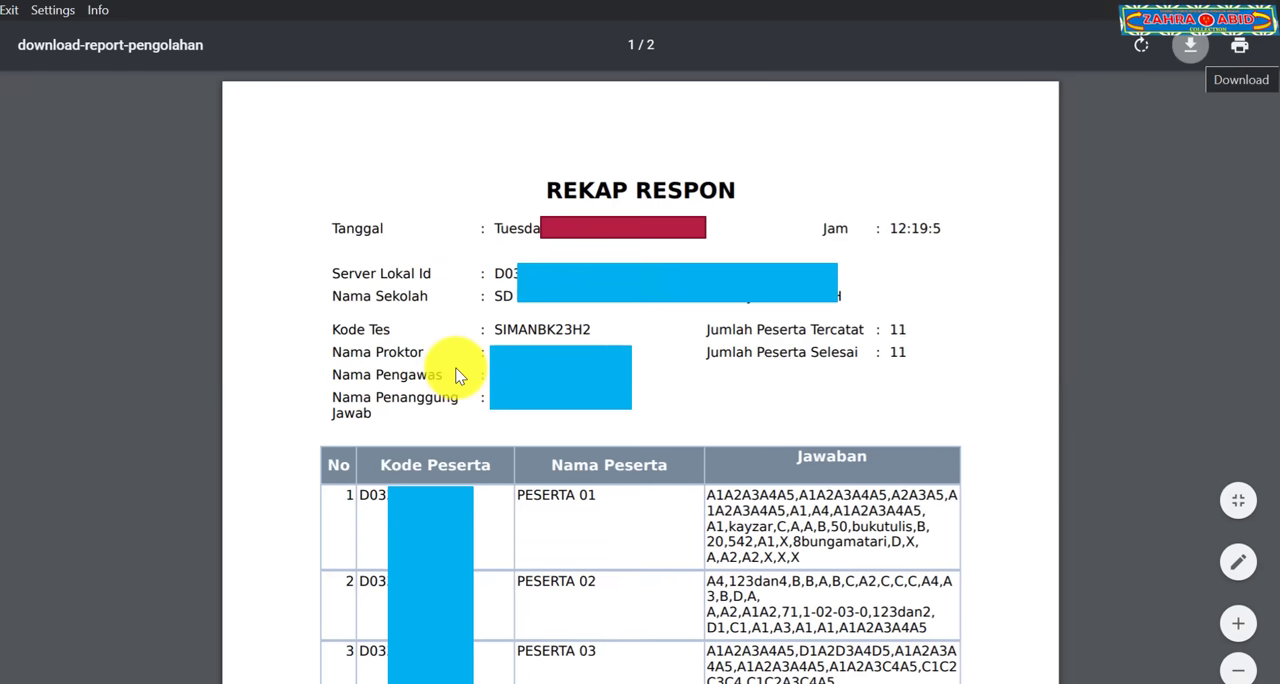